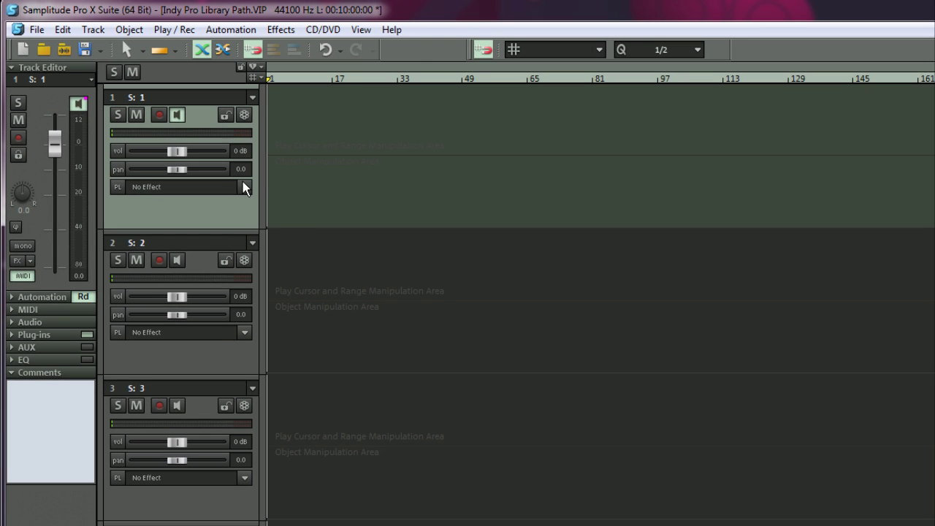
- Insert the VSTi MAGIX Synth Independence instrument on track 1, leaving Simple routing selected
left_click(243, 184)
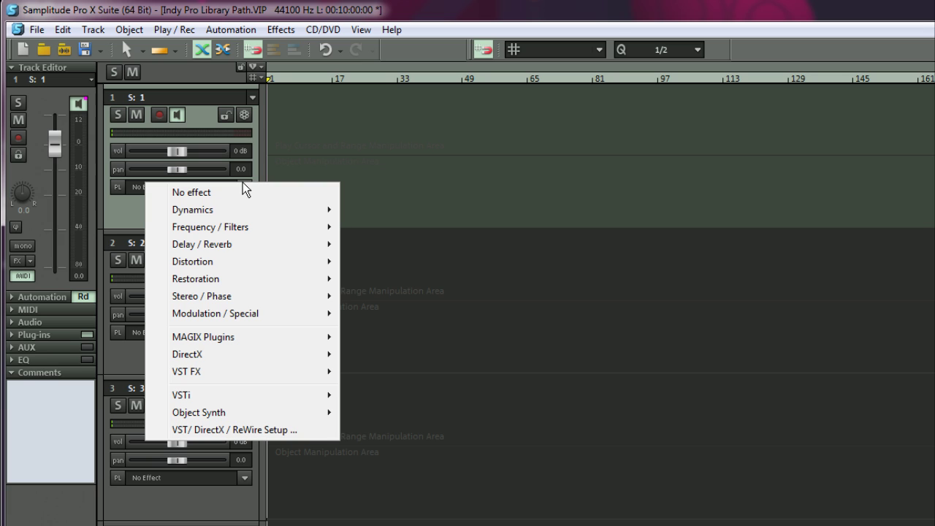
mouse_move(244, 394)
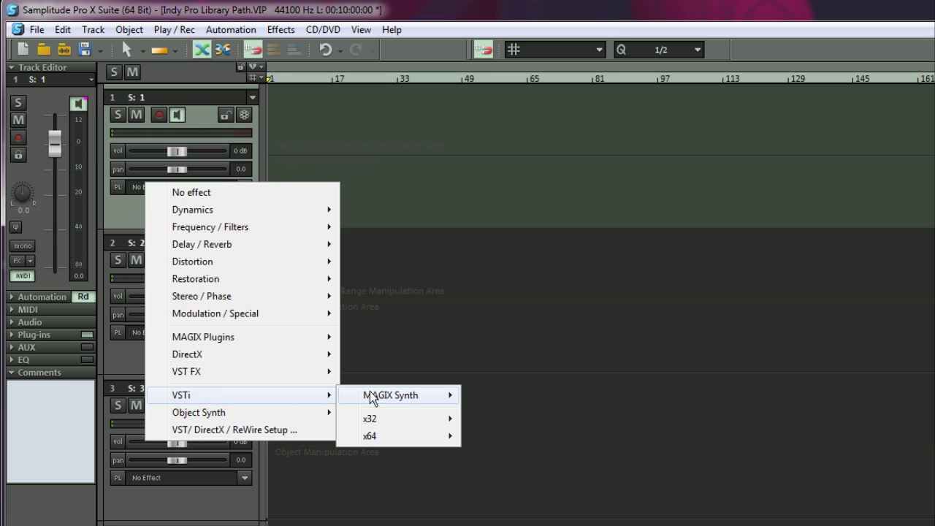
mouse_move(411, 396)
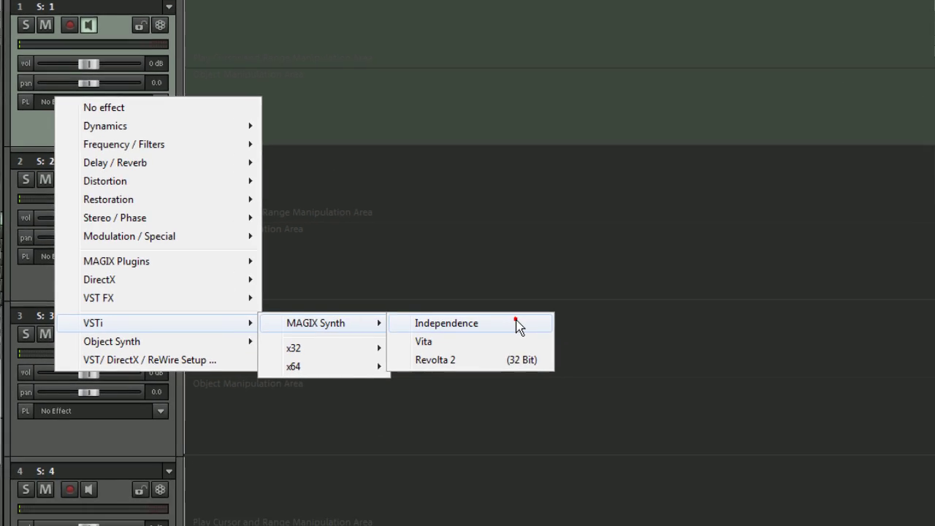
left_click(578, 396)
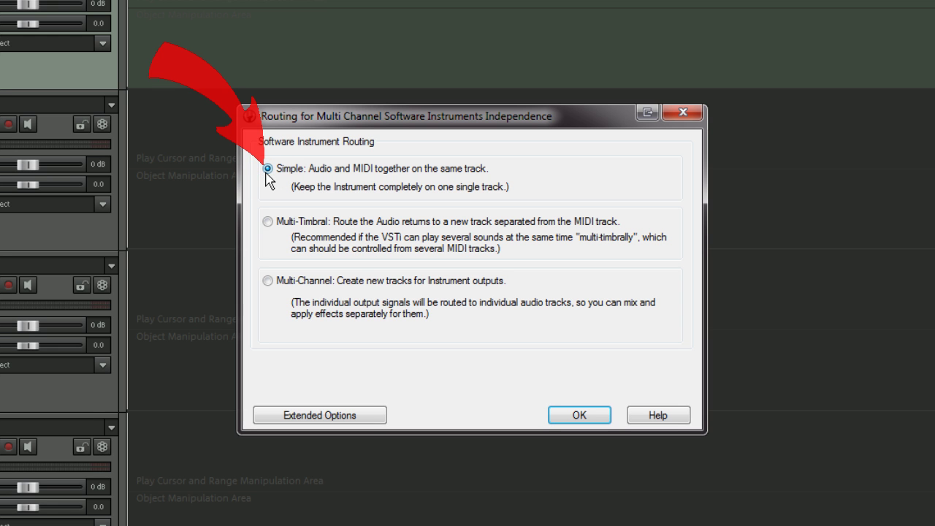
- Confirm Simple routing, decline installing Independence content, and dismiss the instrument load menu unused
left_click(588, 416)
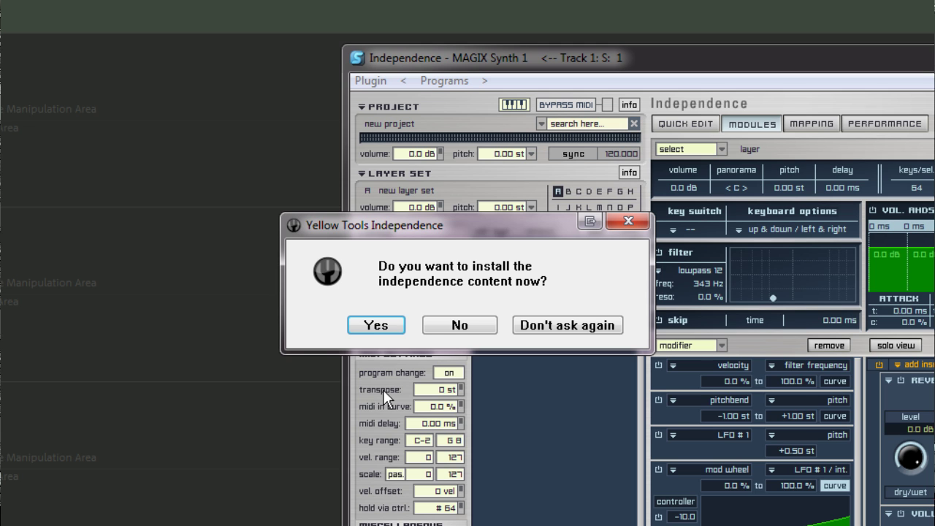
left_click(456, 325)
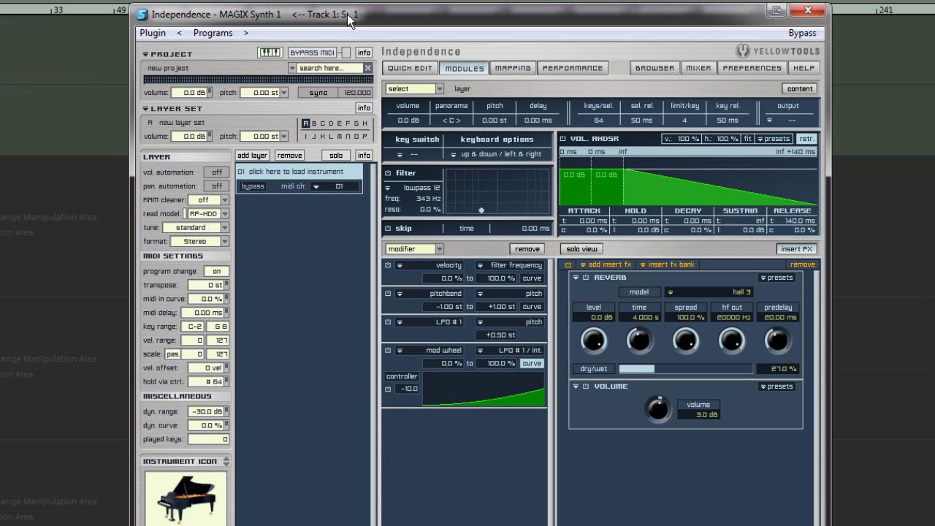
left_click(351, 176)
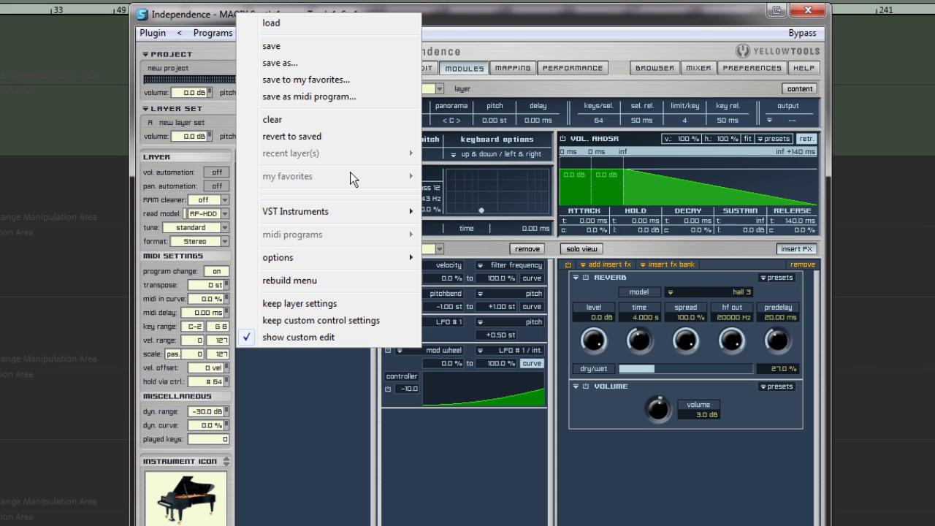
left_click(462, 8)
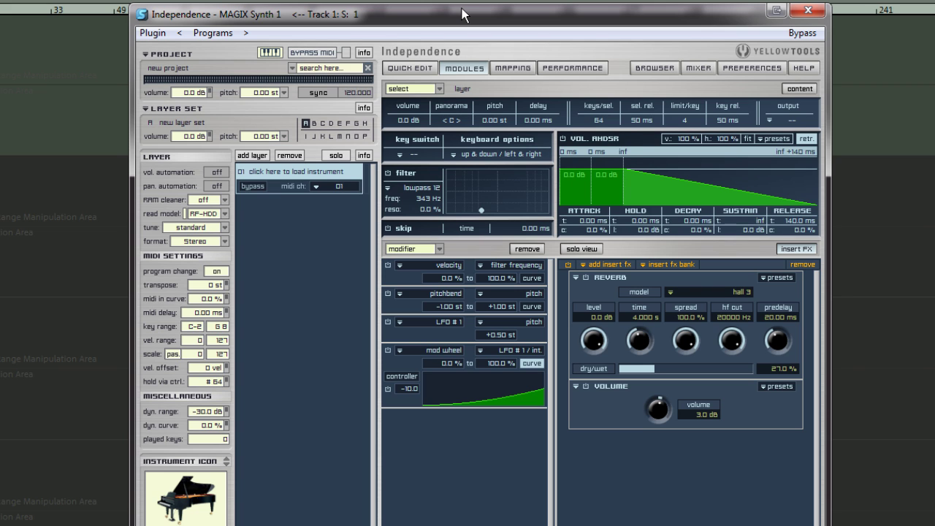
- Go to Preferences > Libraries and start adding a new library folder
left_click(746, 70)
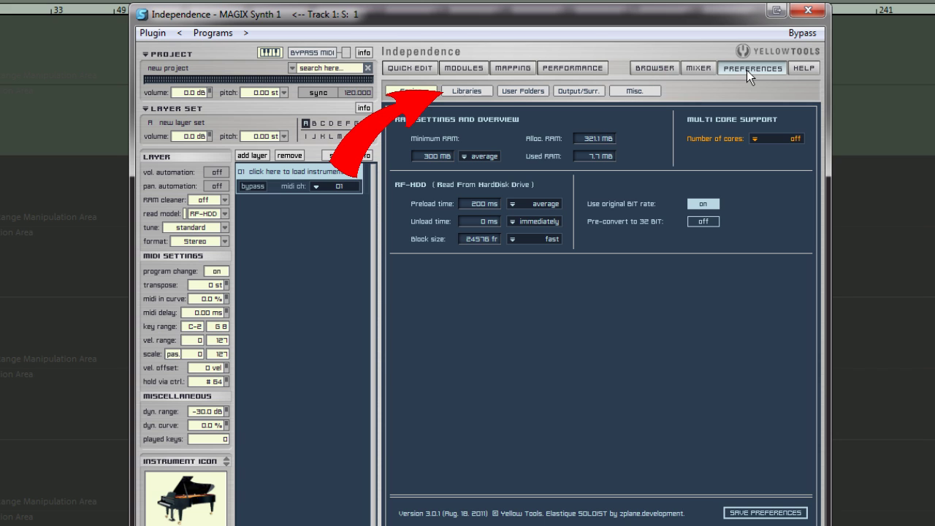
left_click(467, 91)
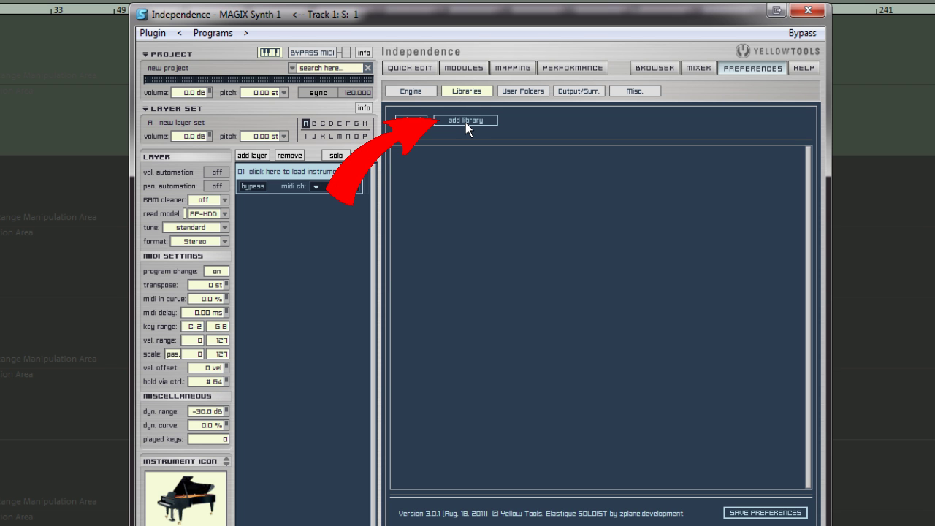
left_click(466, 120)
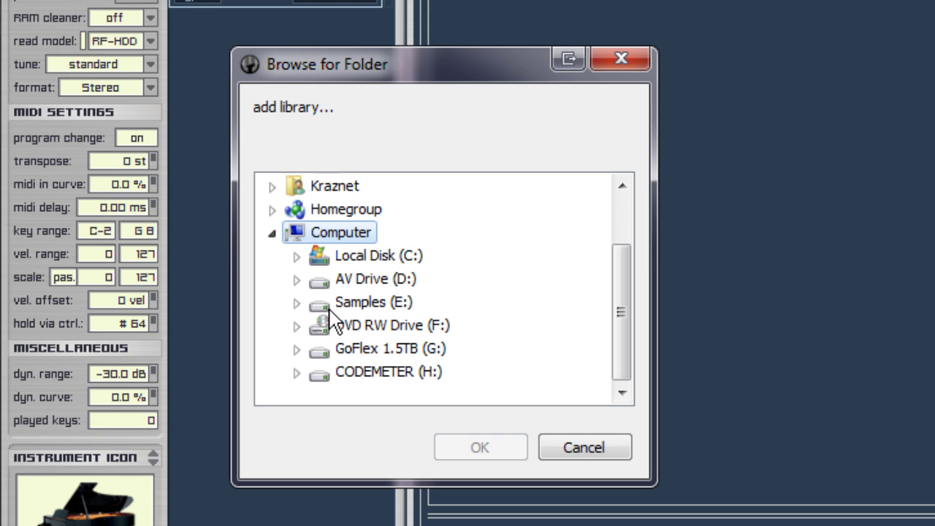
- Add E:\Yellow Tools\Independence Pro as a library folder
left_click(297, 302)
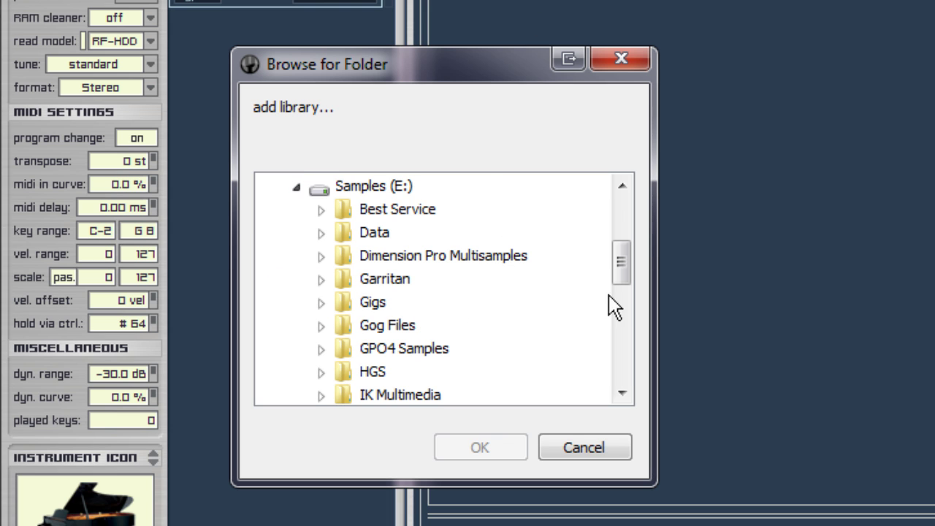
left_click(618, 269)
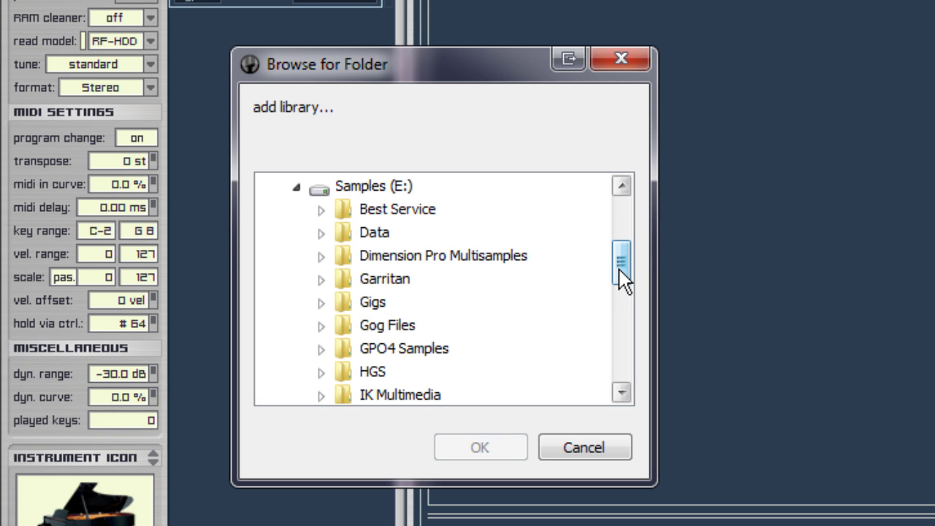
left_click_drag(618, 269, 618, 358)
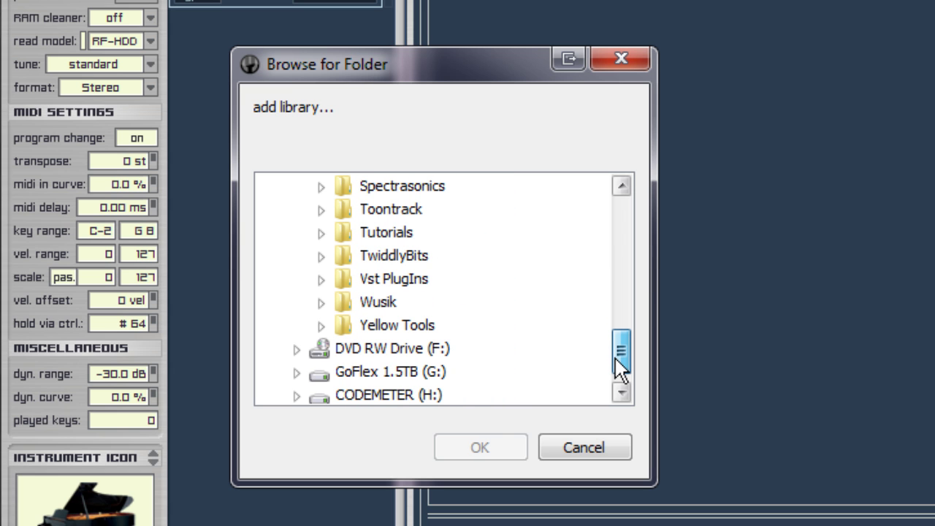
left_click(414, 335)
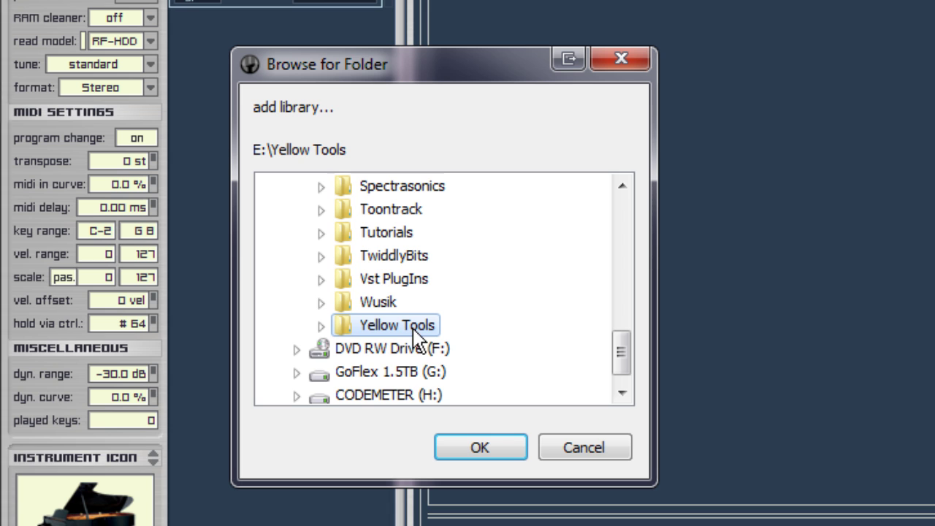
left_click(321, 328)
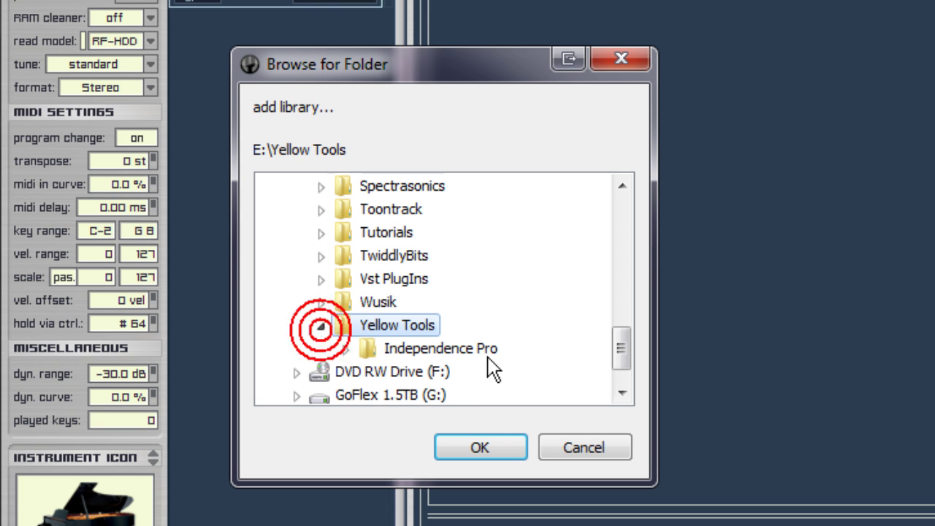
left_click_drag(615, 347, 619, 369)
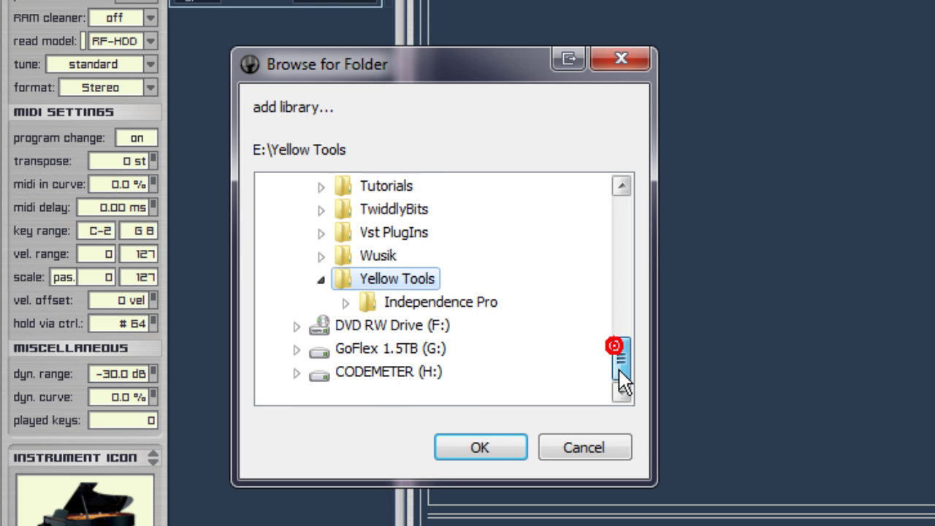
left_click(345, 302)
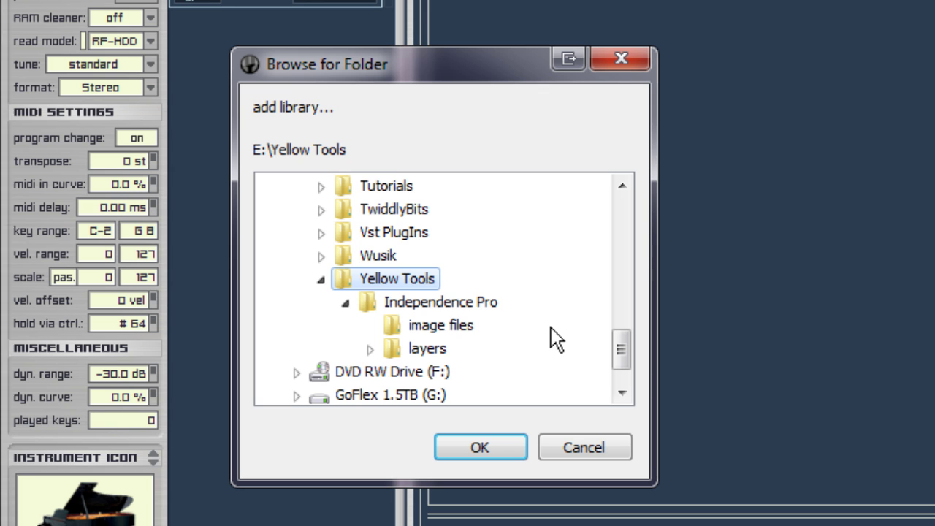
left_click(467, 302)
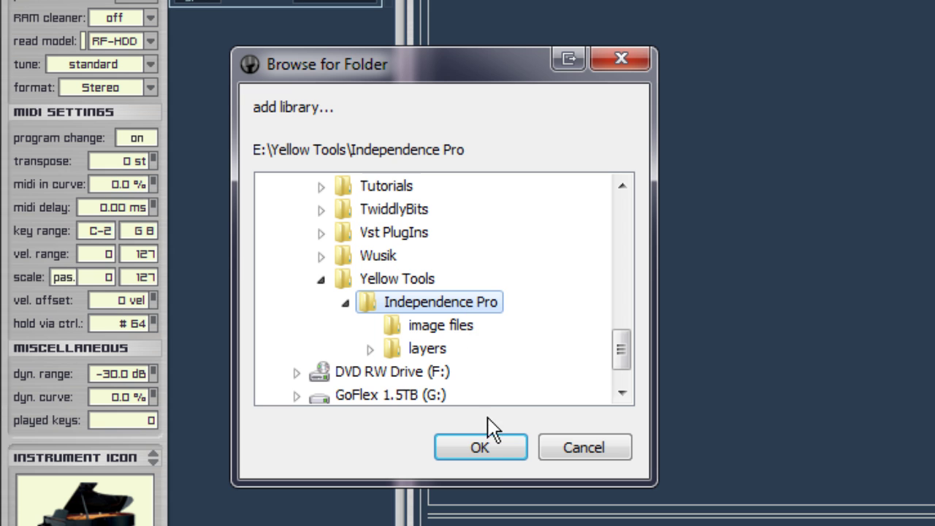
left_click(493, 459)
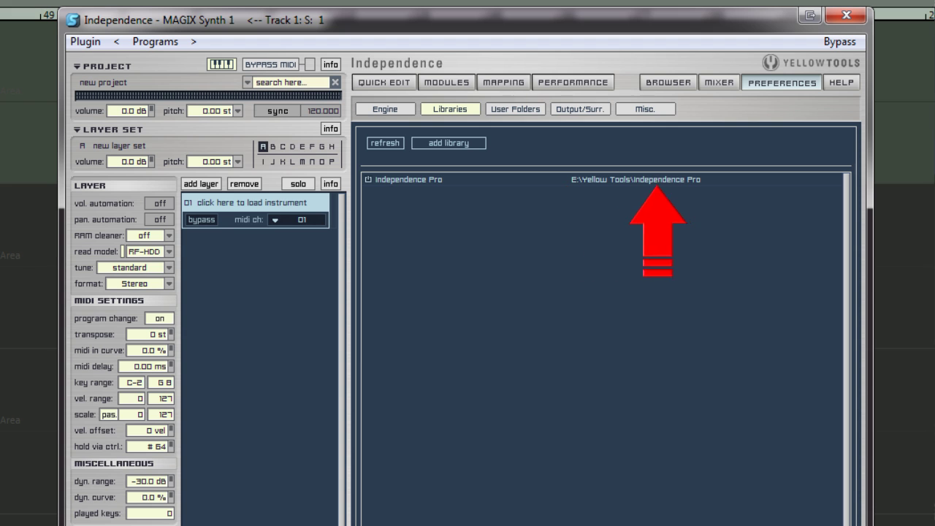
- Return to the Modules page and open the empty slot's 'click here to load instrument' menu
left_click(454, 85)
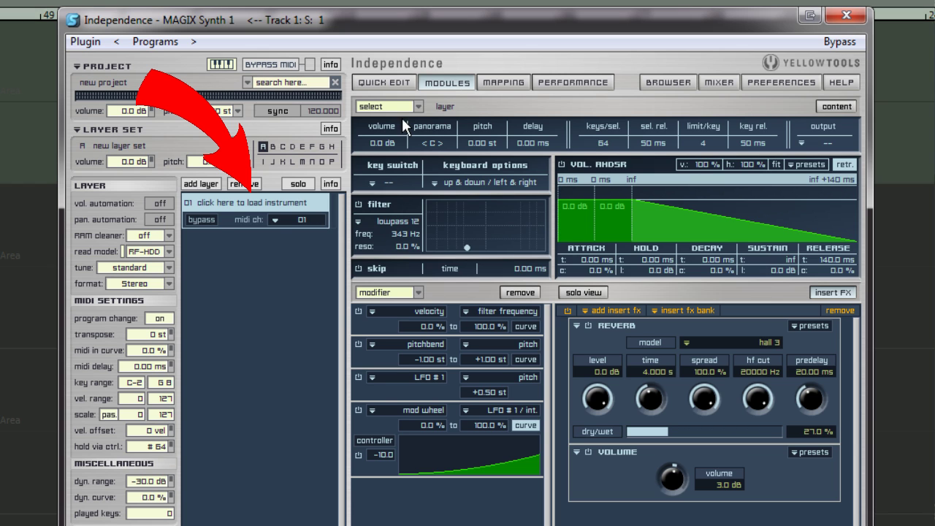
left_click(321, 205)
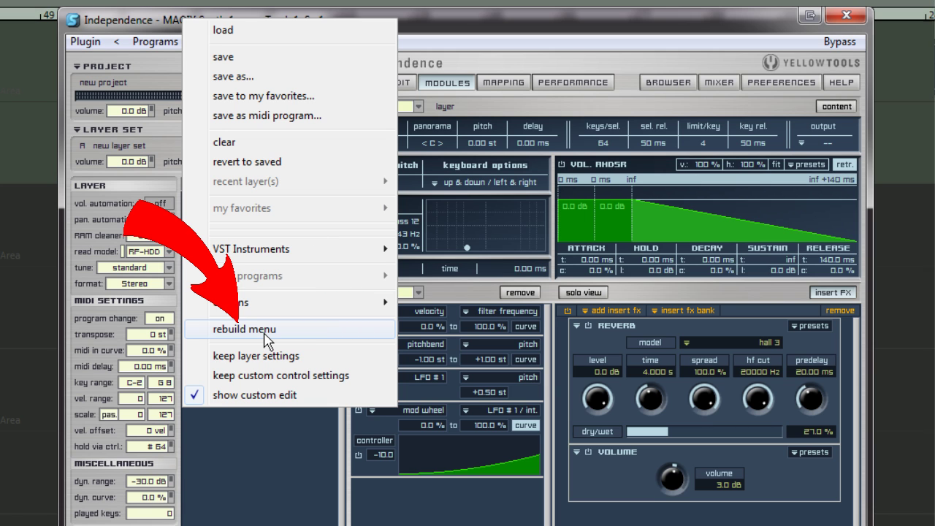
- Rebuild the instrument menu and load 01 Acoustic Drum Kits > Drum Kit 01 (Sticks)
left_click(267, 330)
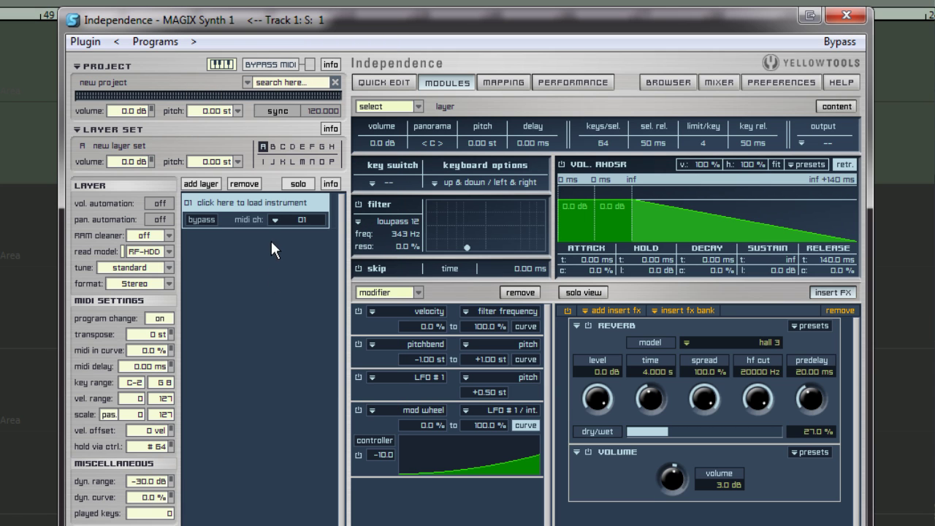
left_click(275, 200)
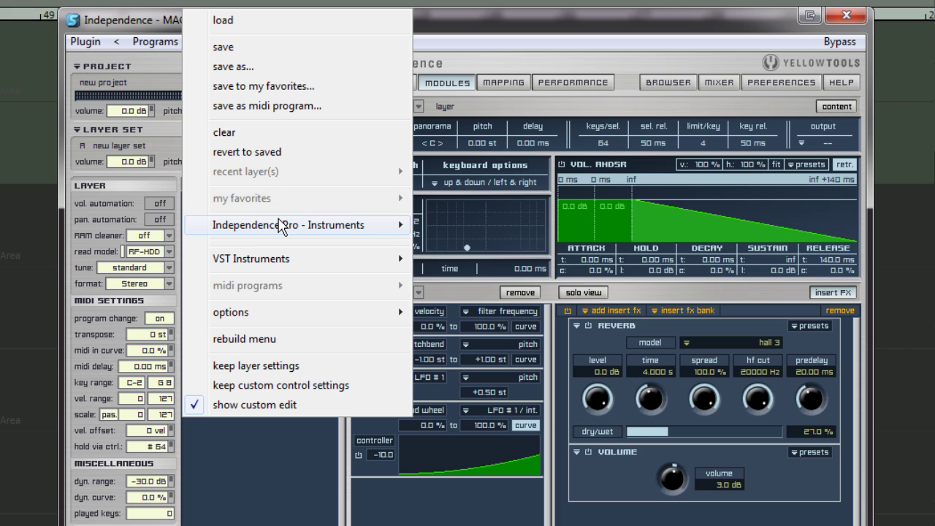
mouse_move(278, 225)
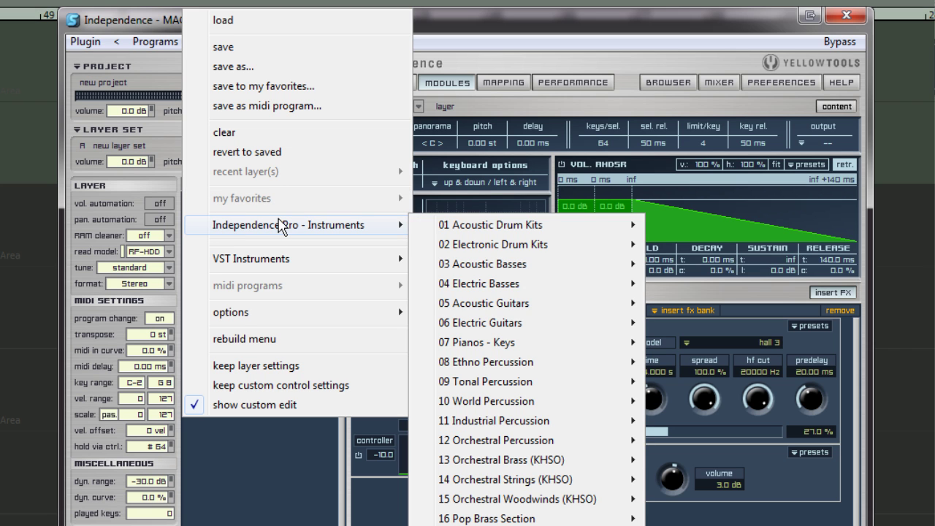
mouse_move(486, 225)
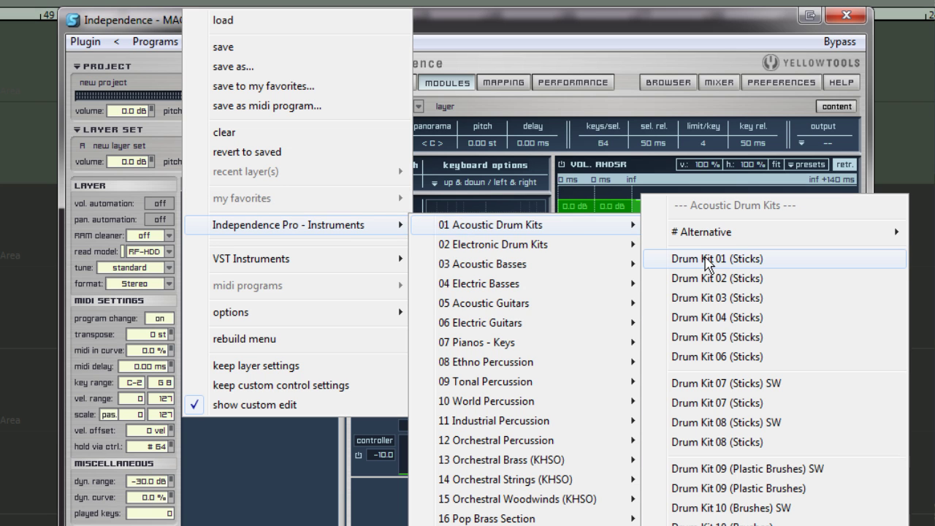
left_click(707, 260)
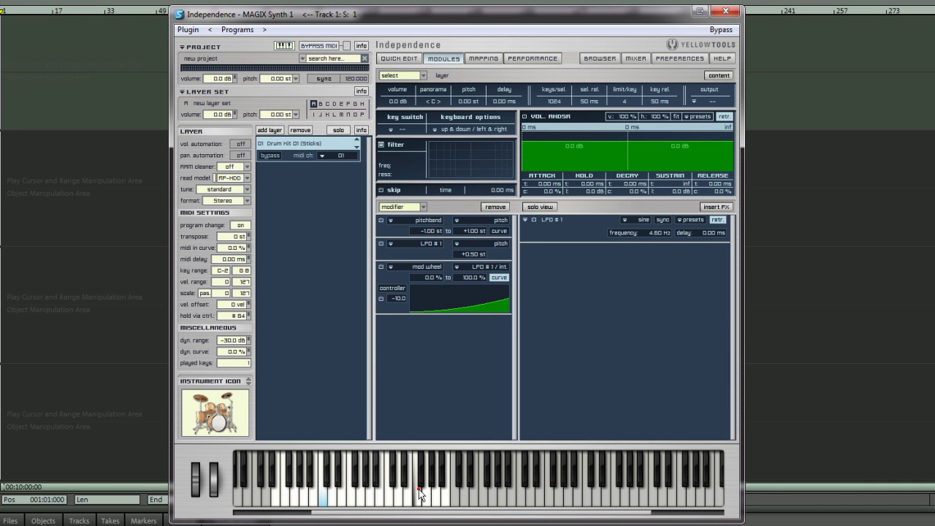
- Play several drum kit notes on the on-screen keyboard, moving downward
left_click(417, 486)
left_click(396, 490)
left_click(375, 491)
left_click(359, 492)
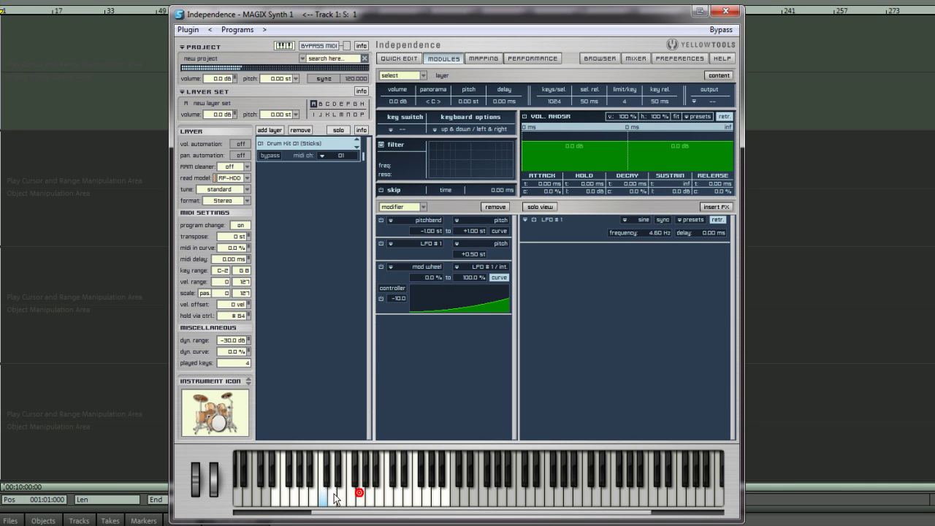
left_click(332, 493)
left_click(309, 494)
left_click(308, 495)
- Swap the drum kit for 07 Pianos - Keys > Acoustic Bar Piano & Mic Modeler 2 and play a note
right_click(331, 145)
mouse_move(334, 162)
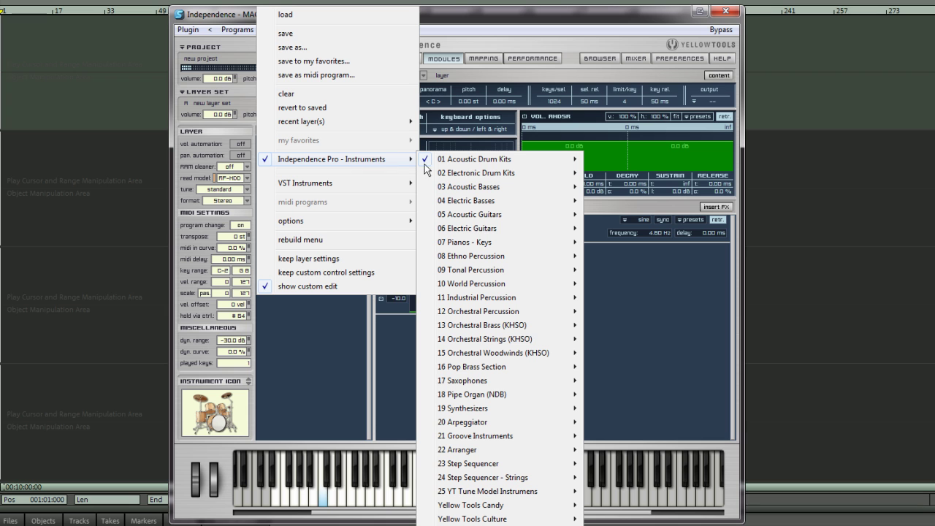
mouse_move(483, 243)
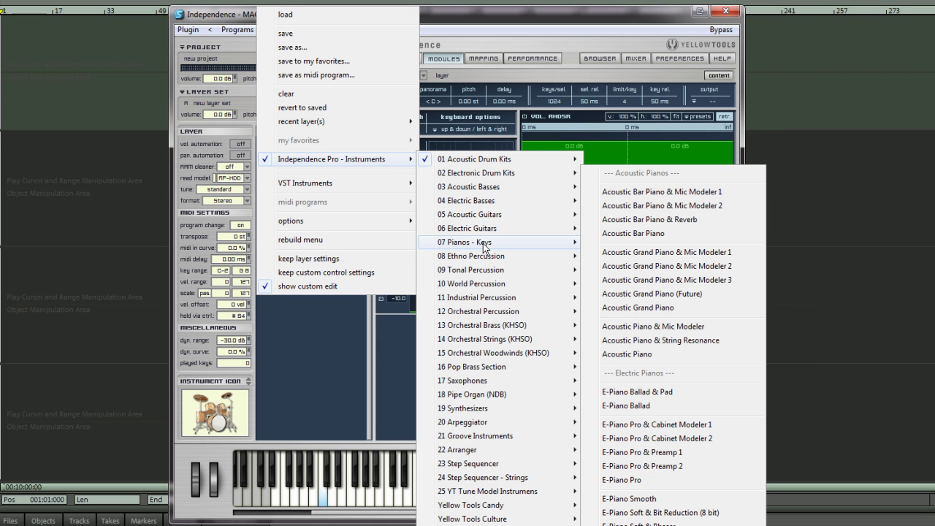
left_click(644, 205)
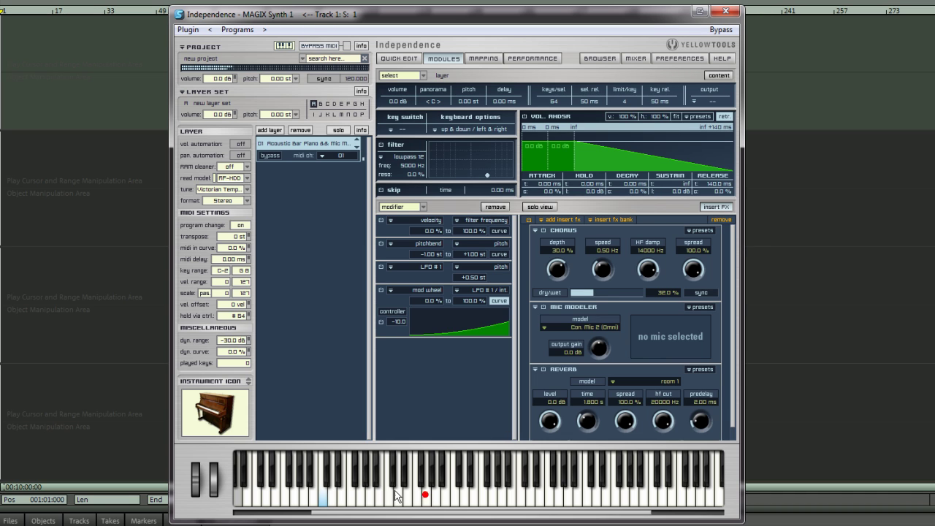
left_click(312, 488)
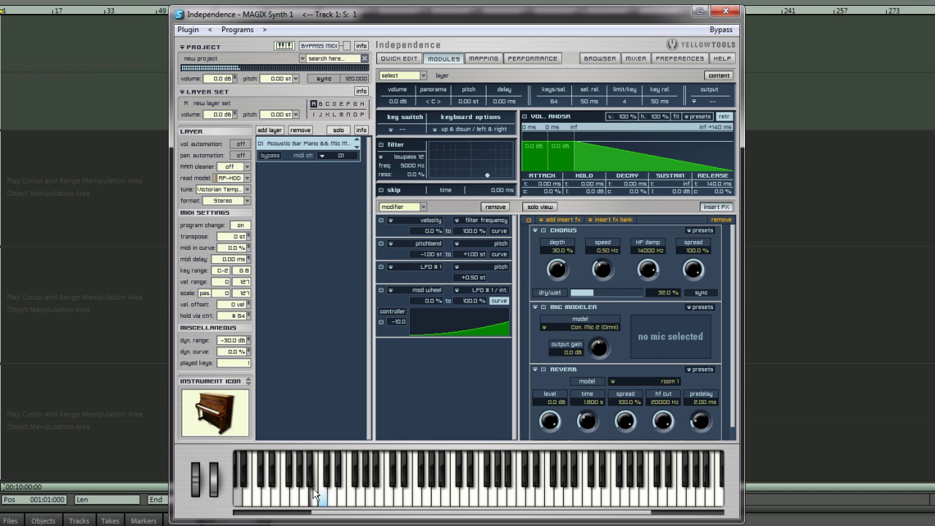